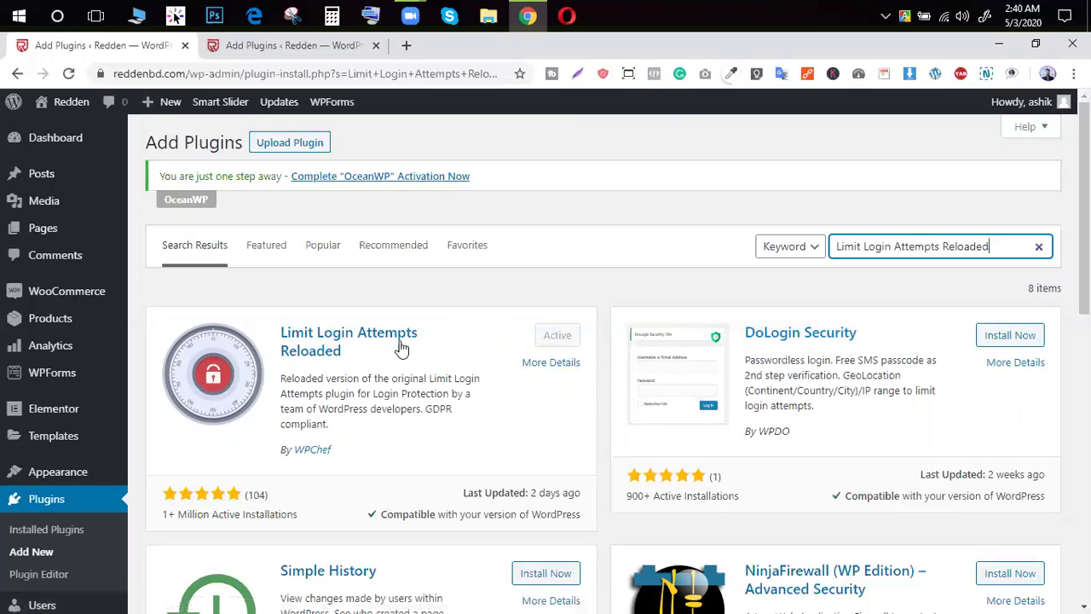
- Copy the plugin name "WPS Hide Login" from the wp hide results and search for it on a fresh Add Plugins page
click(293, 48)
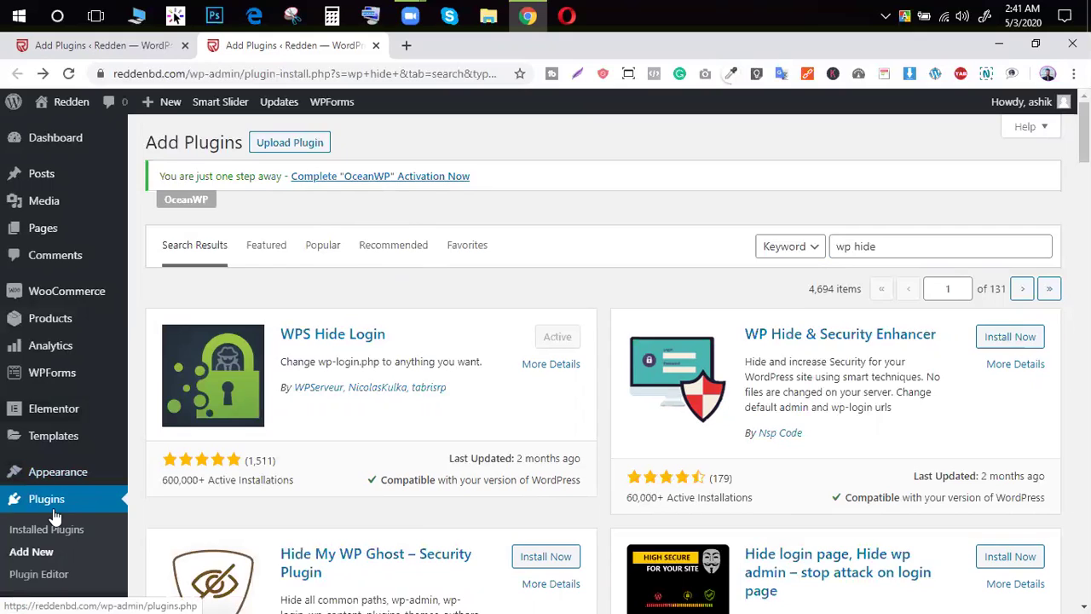
scroll(88, 495, down, 1)
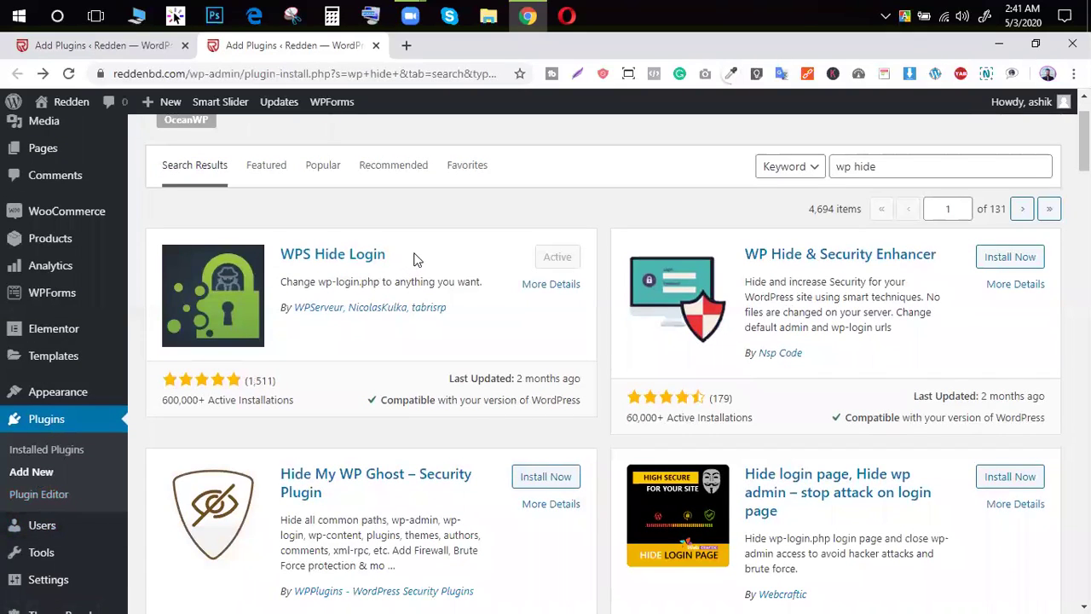
drag(417, 256, 286, 248)
key(ctrl+c)
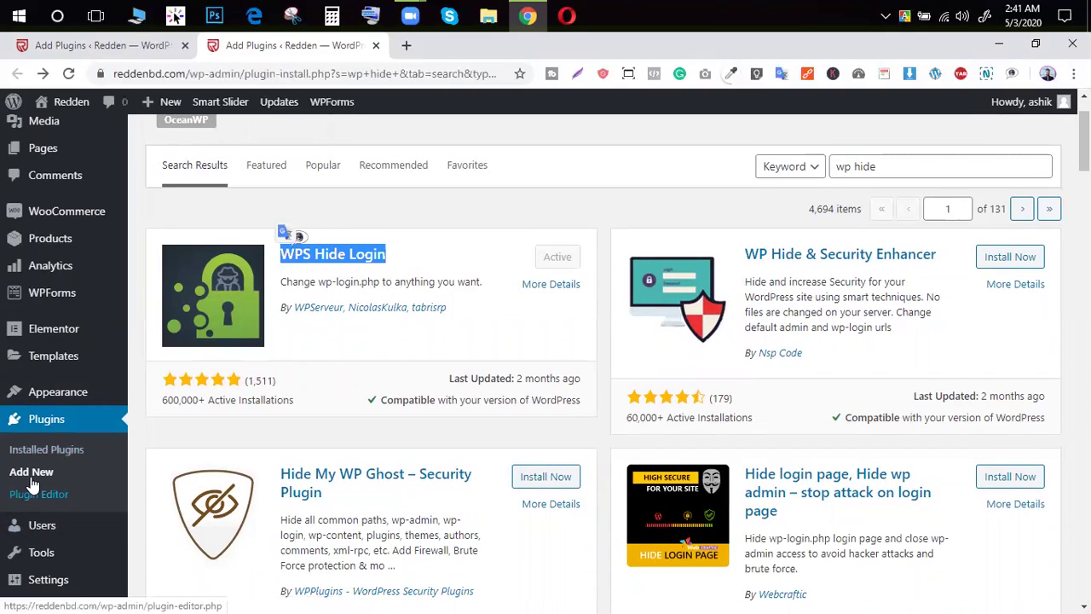
scroll(23, 546, up, 1)
click(26, 554)
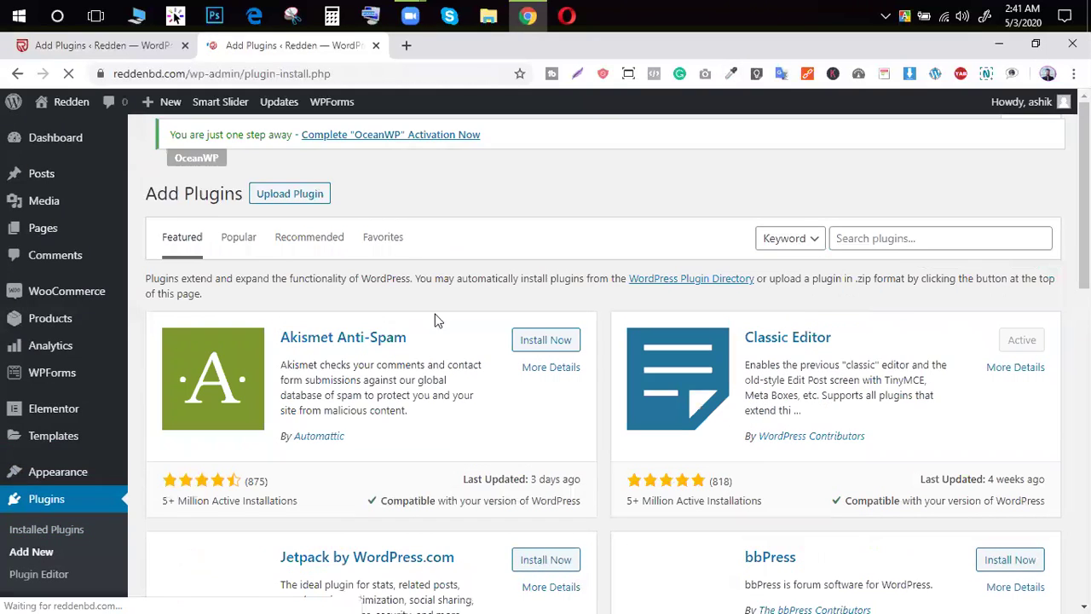
click(887, 246)
key(ctrl+v)
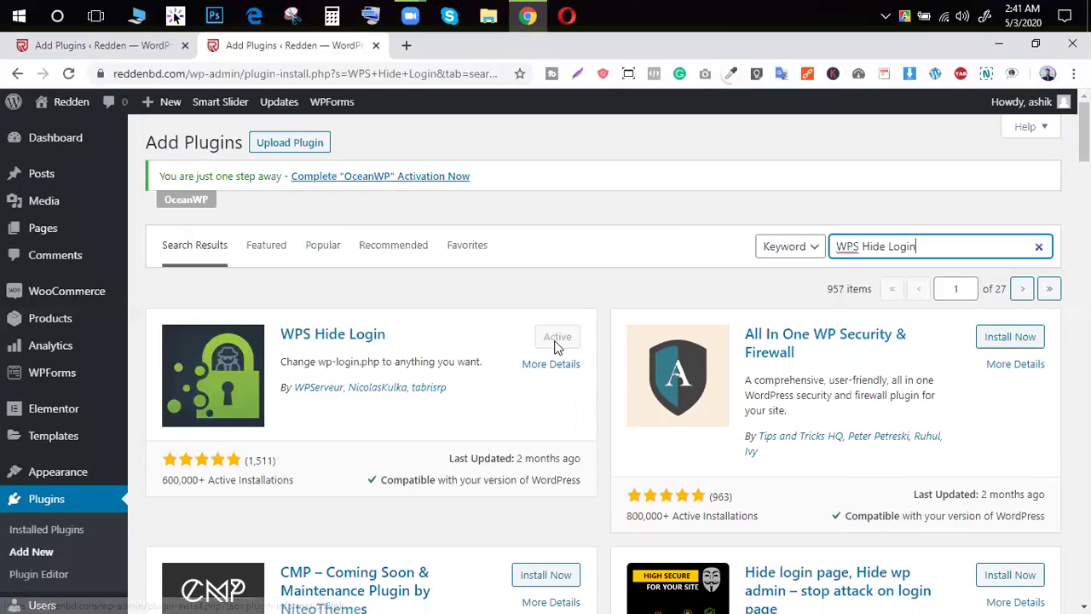
- Review the Add Plugins search results for Limit Login Attempts Reloaded in the other browser tab
click(111, 45)
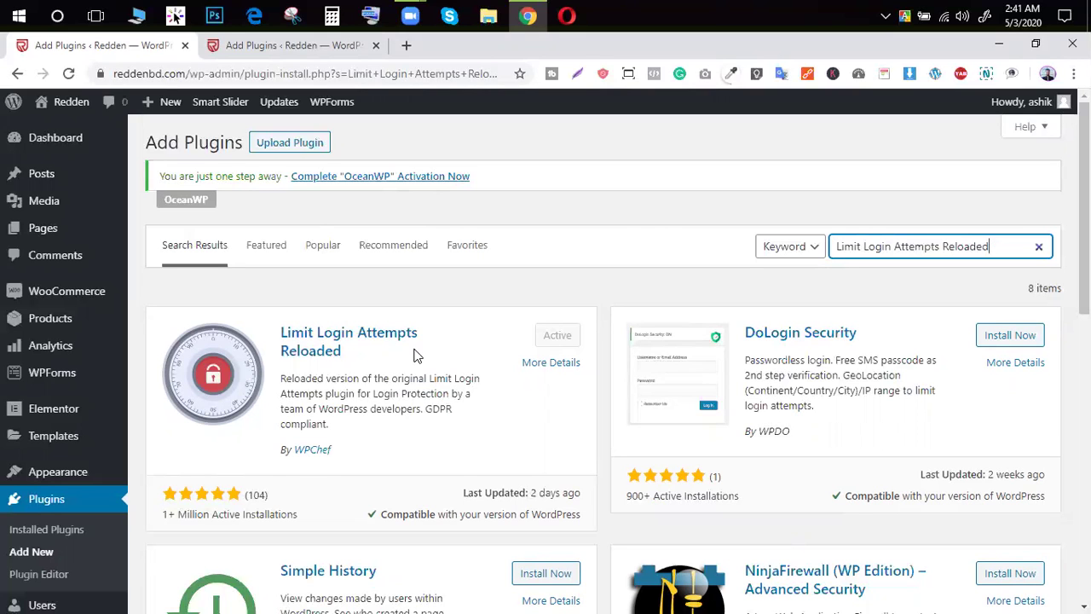
scroll(415, 355, down, 3)
scroll(415, 355, up, 3)
scroll(51, 375, down, 5)
scroll(175, 370, up, 5)
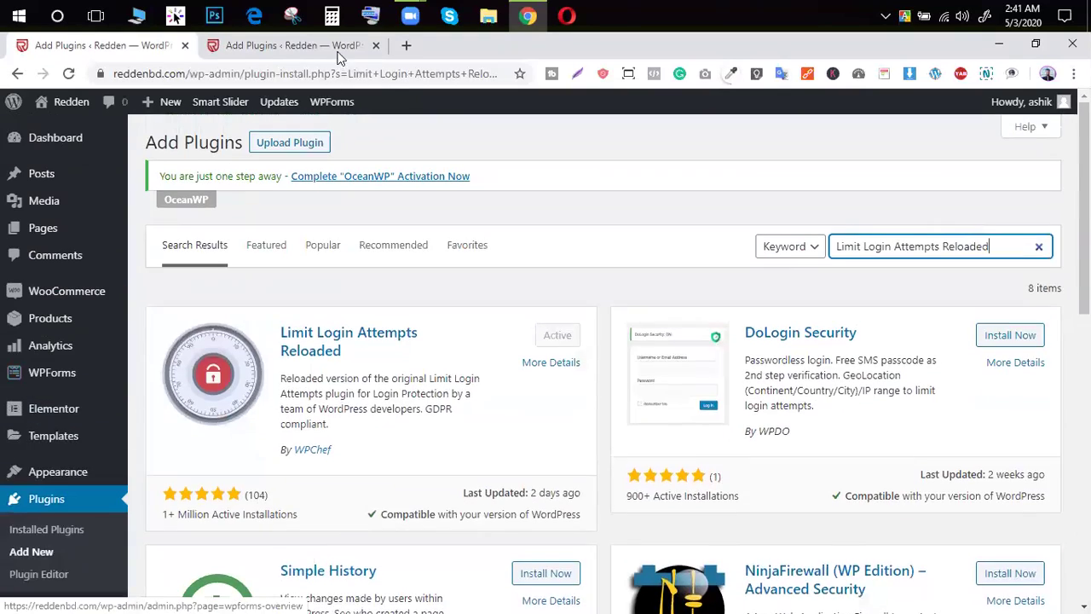
- Open the WPS Hide Login section of the site's General Settings in the second browser tab
click(337, 51)
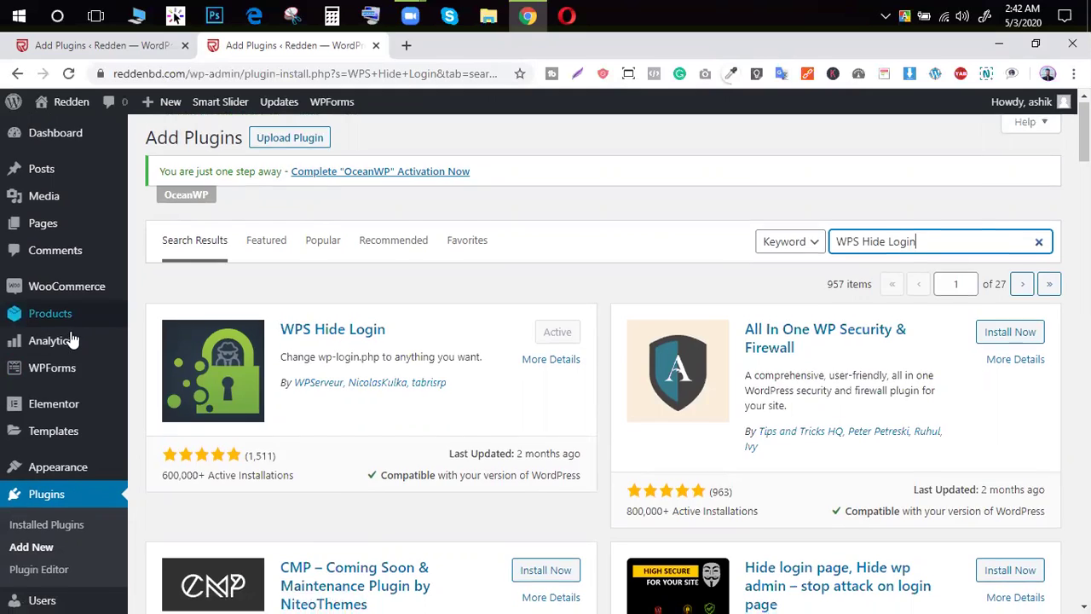
scroll(60, 358, down, 4)
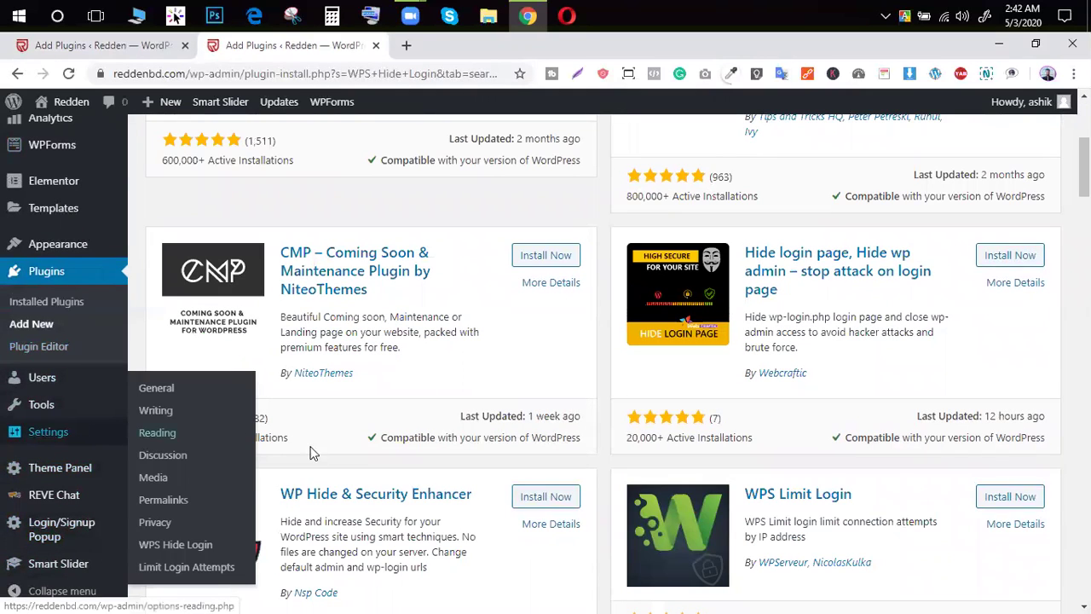
mouse_move(64, 447)
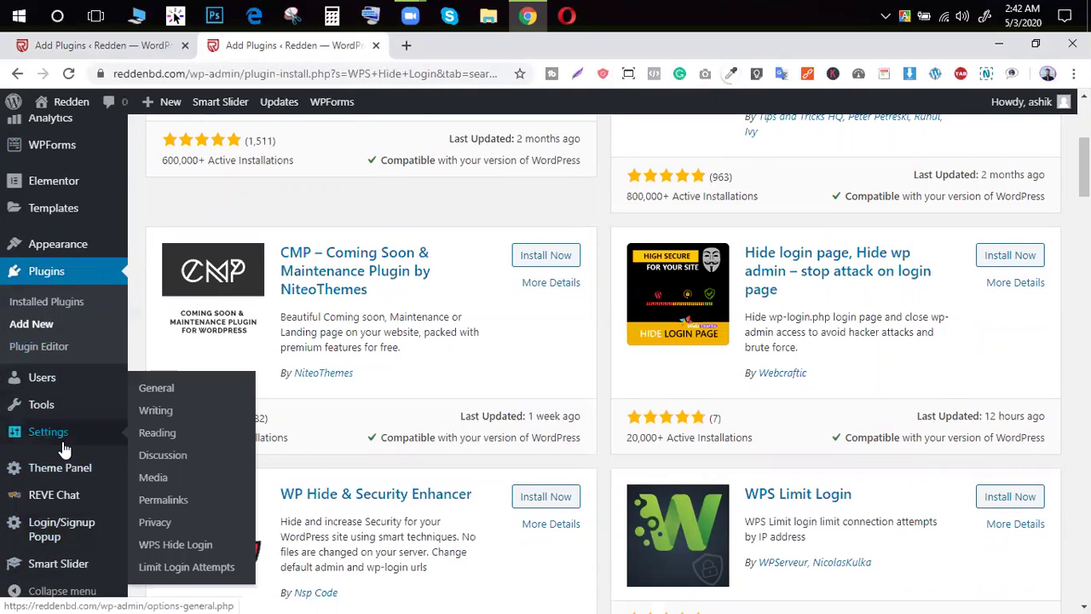
click(172, 548)
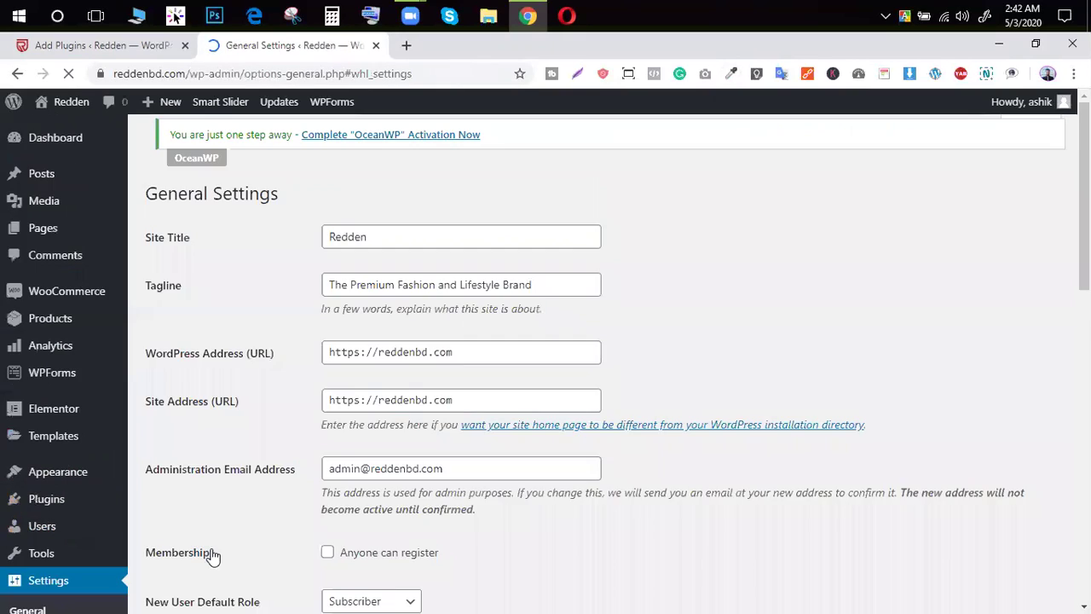
scroll(538, 475, up, 10)
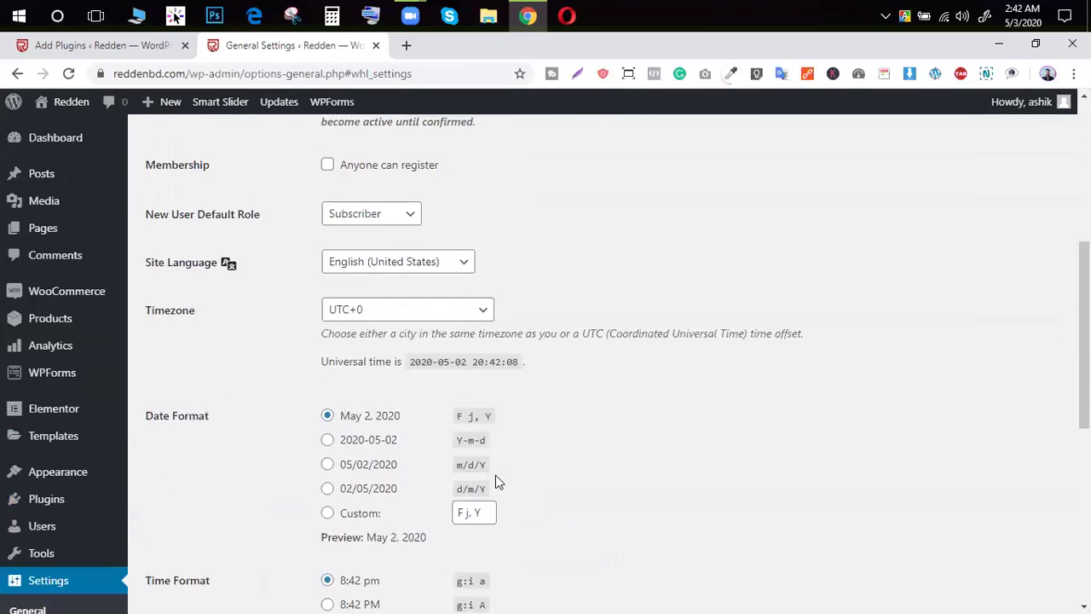
click(137, 39)
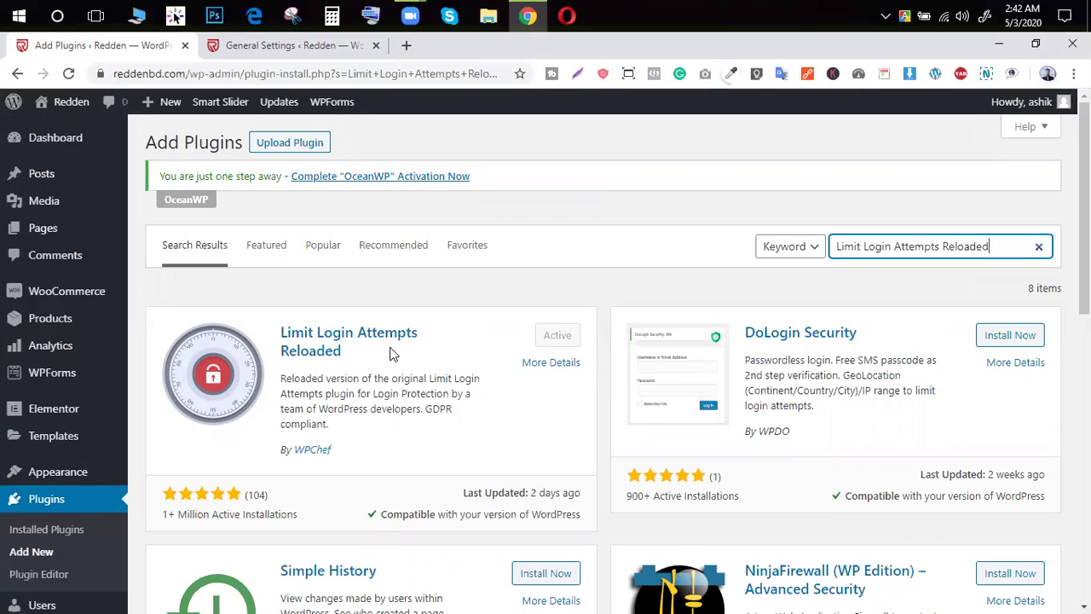
click(236, 44)
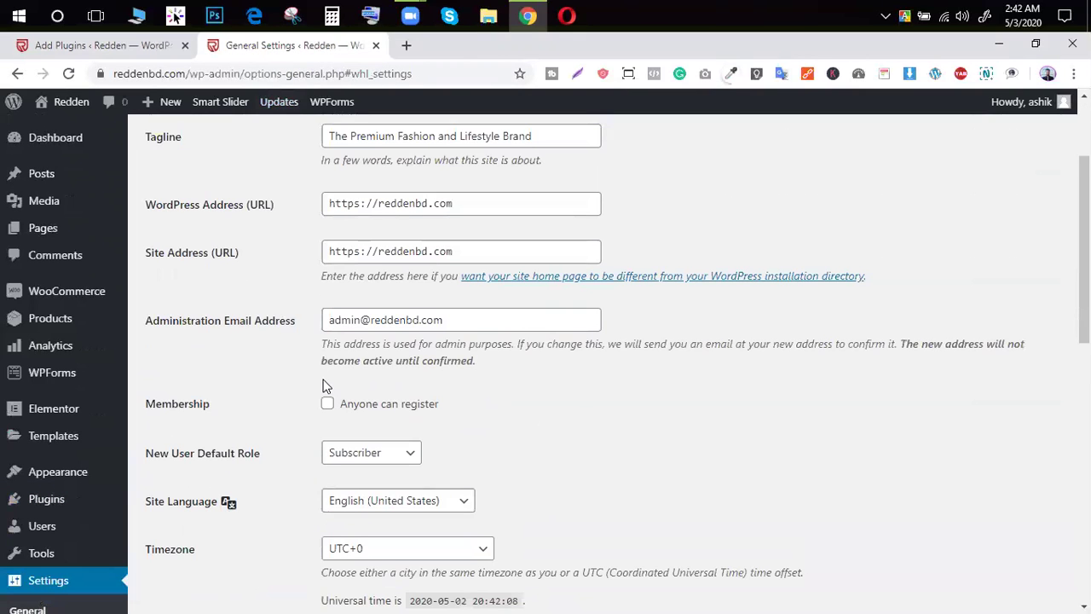
scroll(324, 383, down, 5)
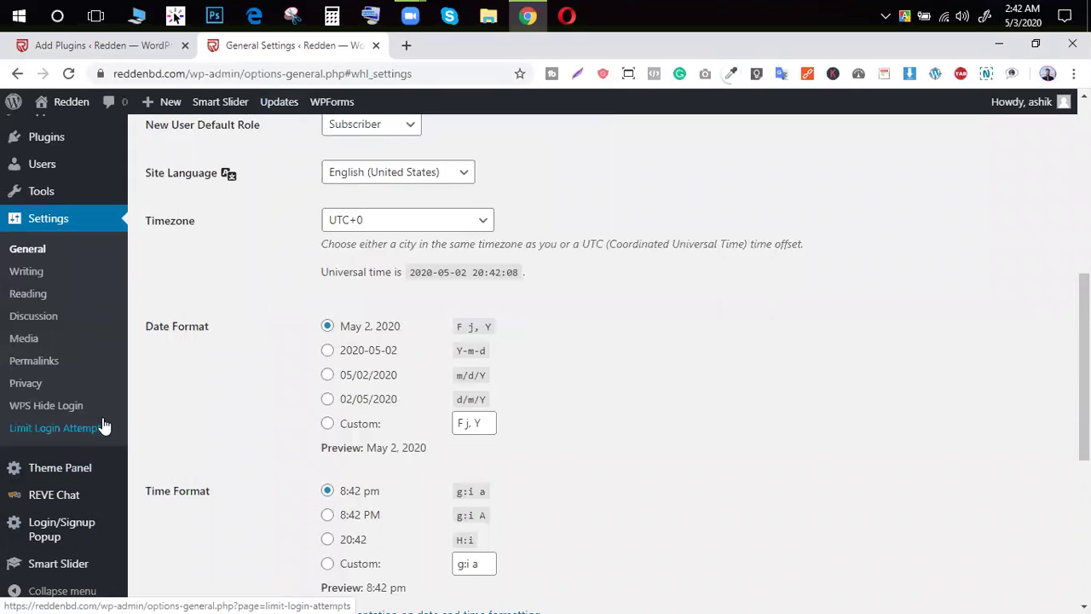
click(47, 408)
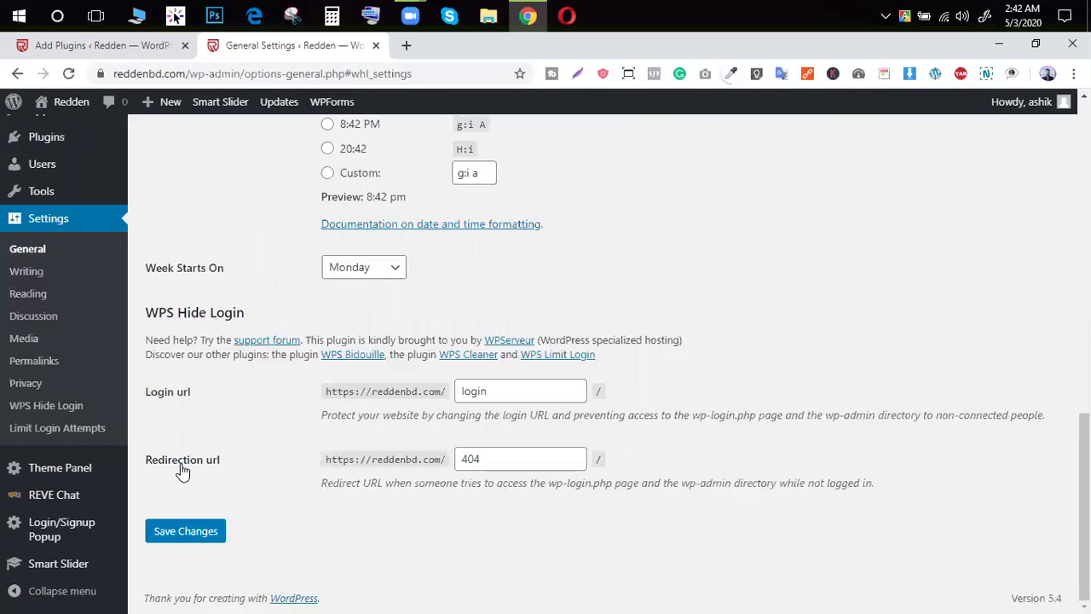
- Examine the WPS Hide Login section and its login URL field, glancing at the Limit Login Attempts Reloaded plugin results
drag(184, 312, 305, 323)
double_click(225, 307)
triple_click(225, 307)
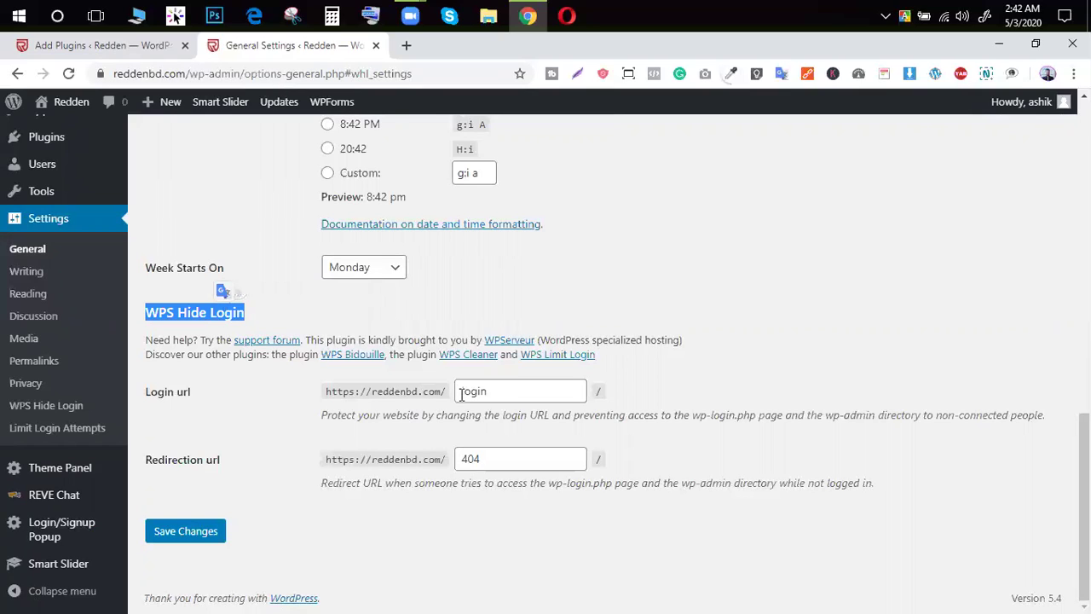
click(507, 394)
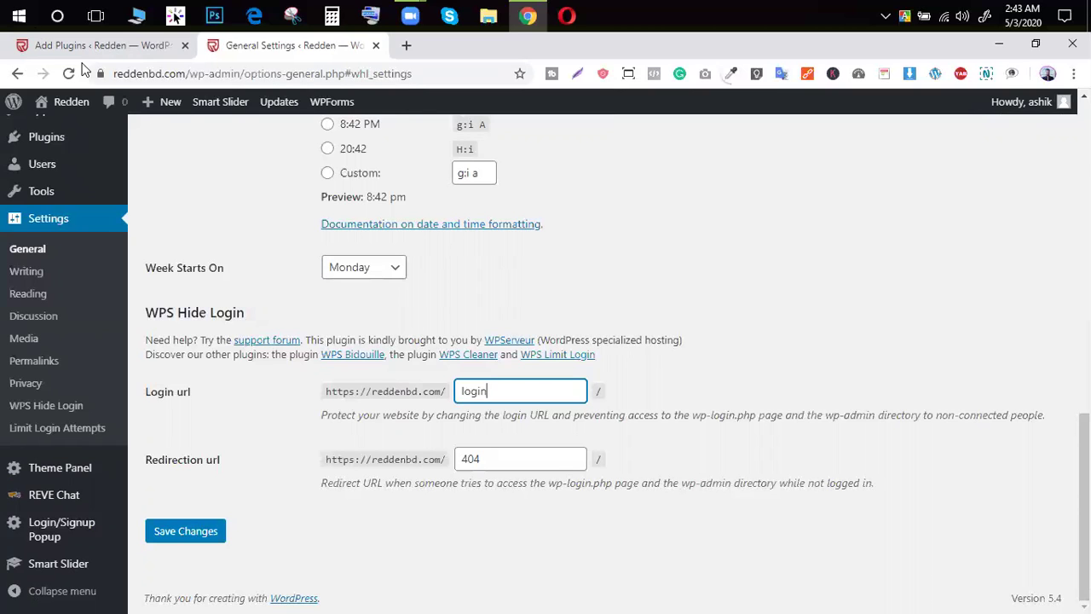
click(25, 41)
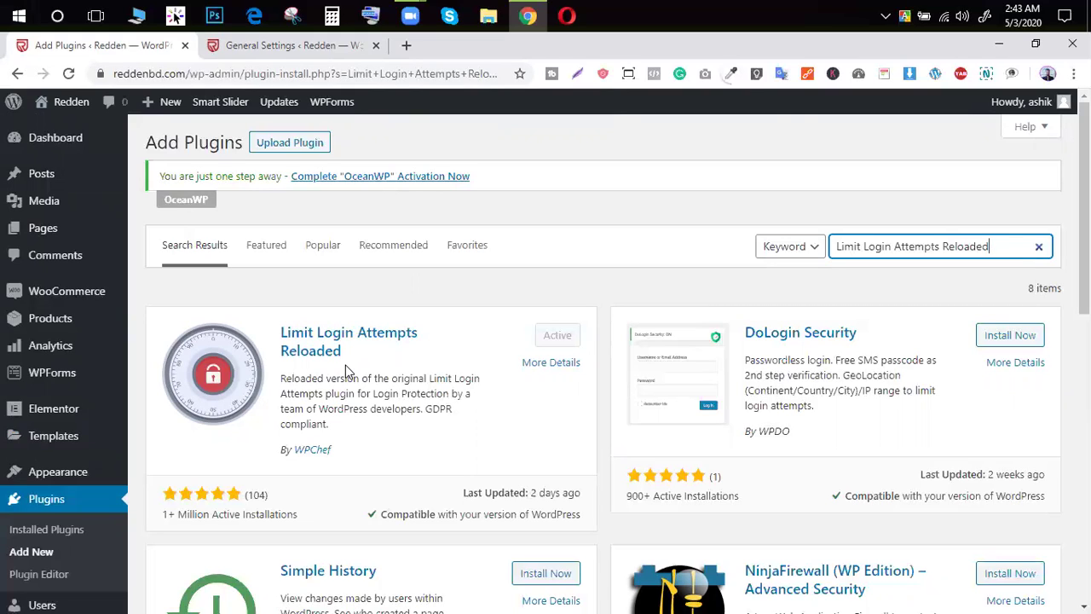
click(305, 47)
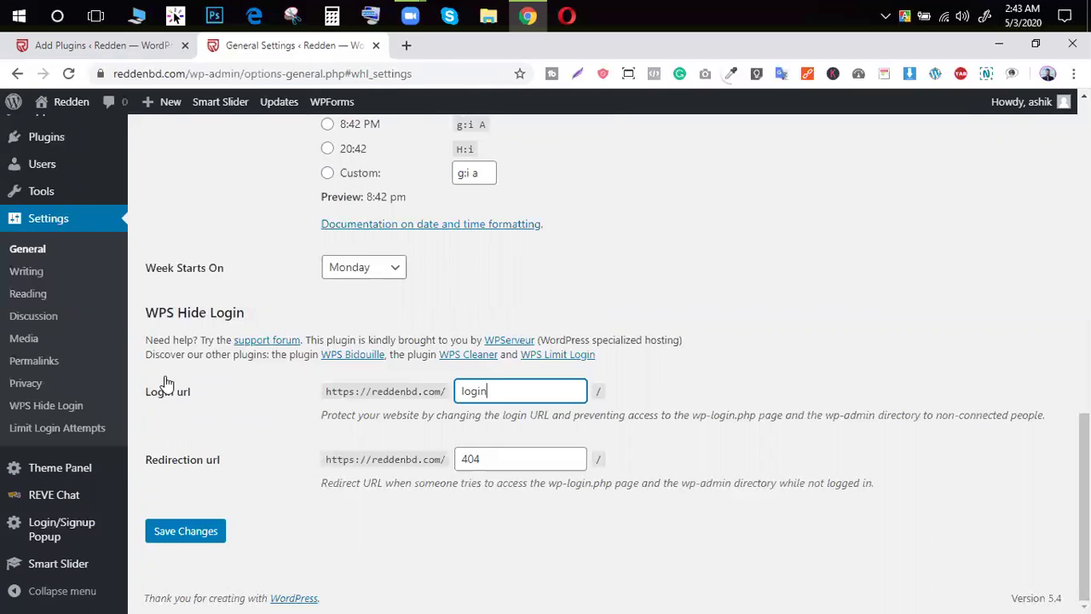
click(211, 312)
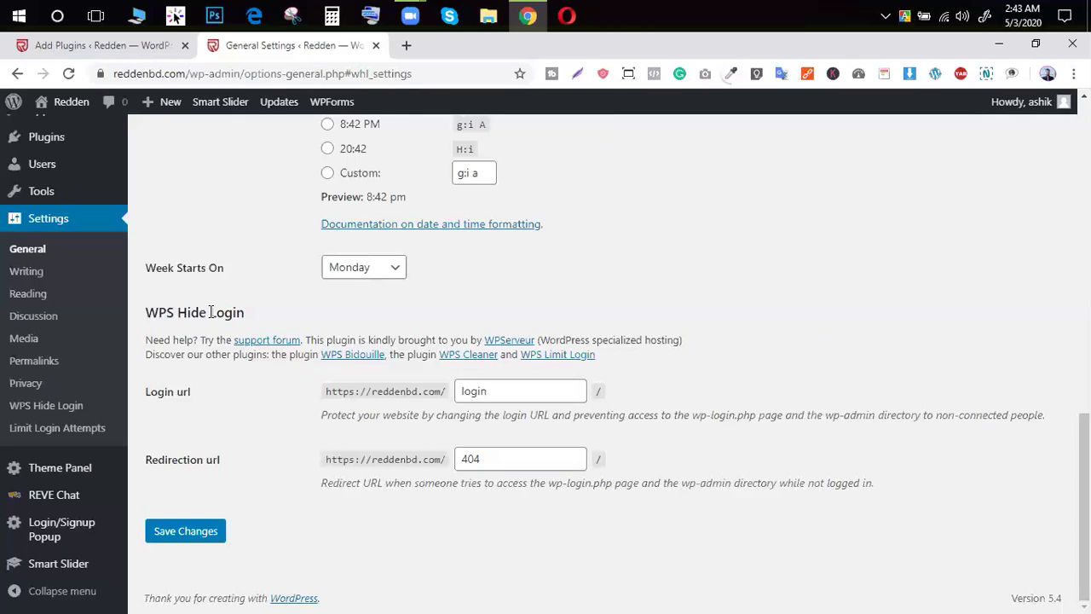
- Set the WPS Hide Login login URL to "red" and save the settings
click(494, 389)
double_click(492, 386)
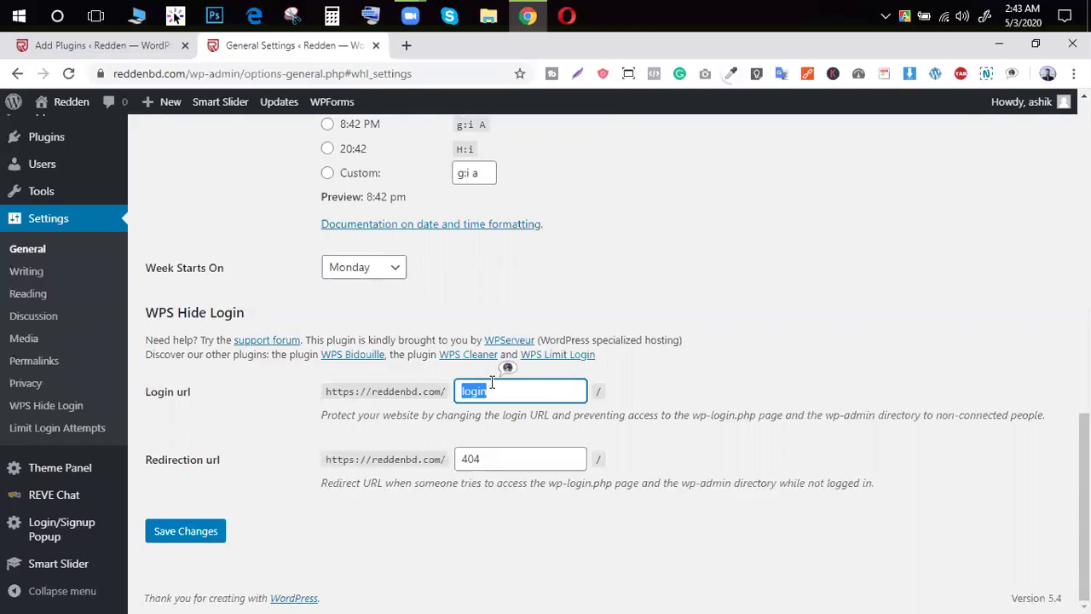
text(red)
click(185, 531)
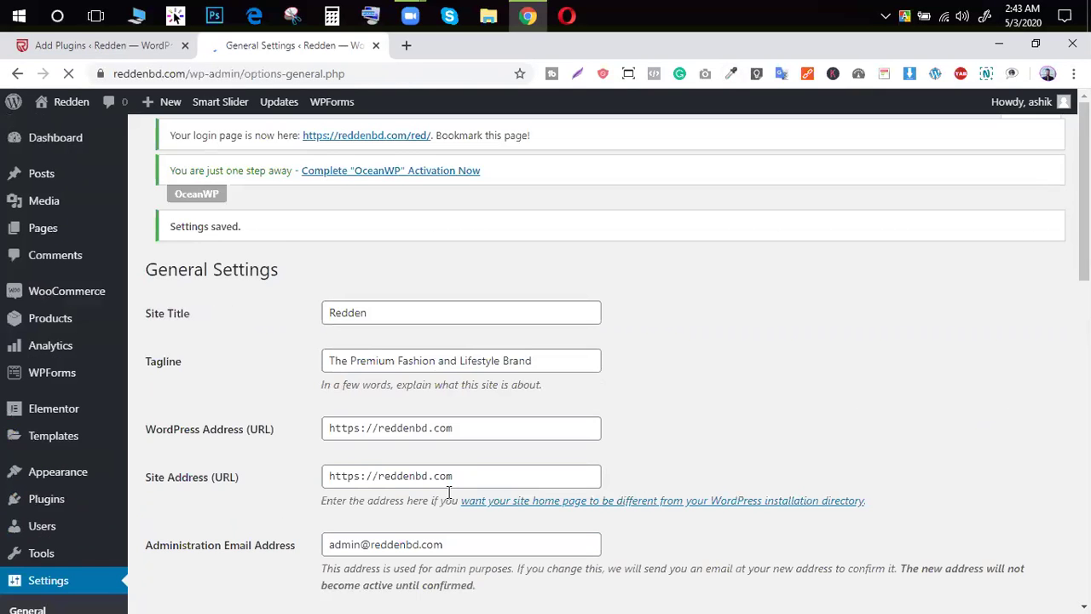
scroll(308, 445, down, 5)
scroll(307, 444, up, 5)
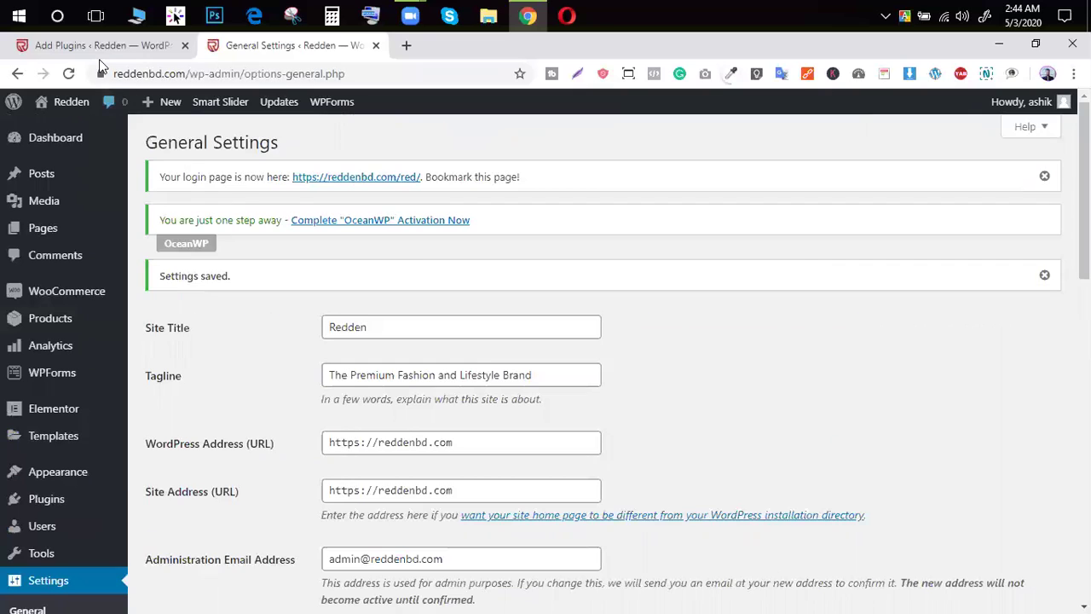
- Try to log out of the site from the Add Plugins page and close the General Settings tab
click(128, 47)
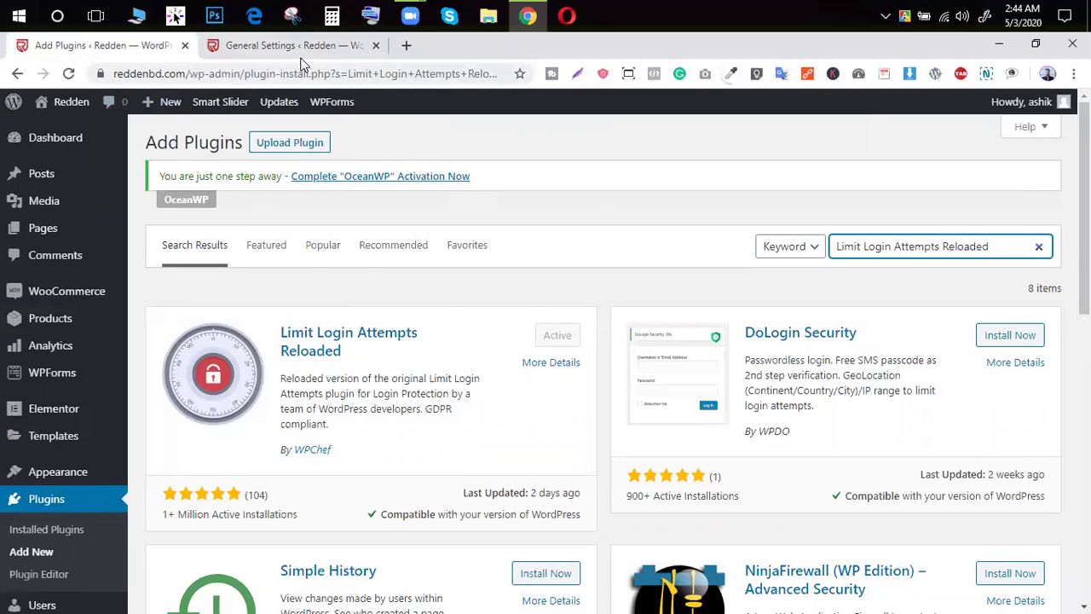
mouse_move(1039, 106)
click(970, 182)
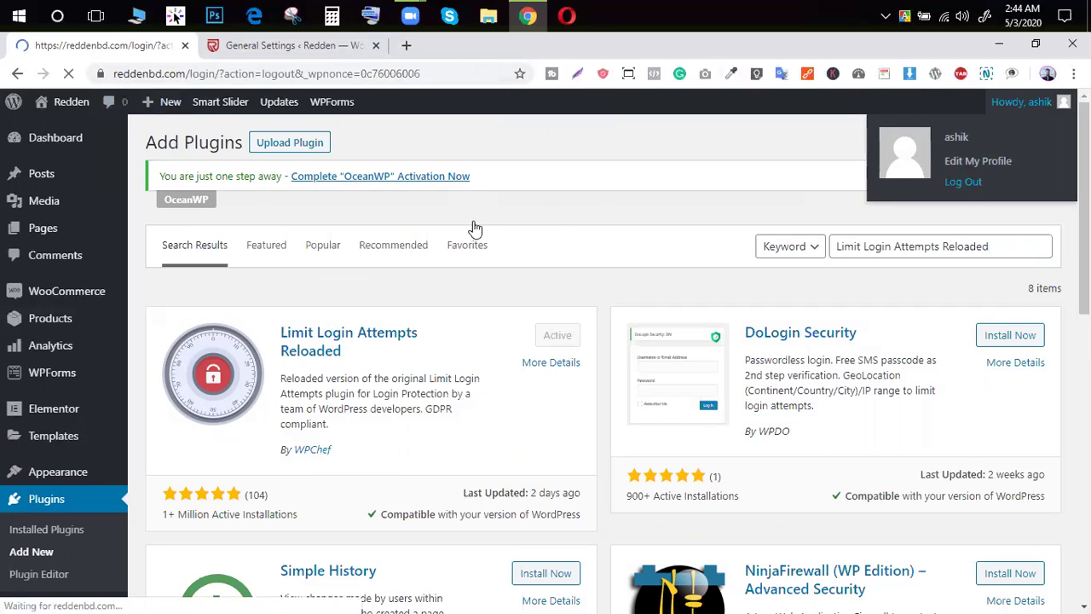
scroll(418, 340, down, 2)
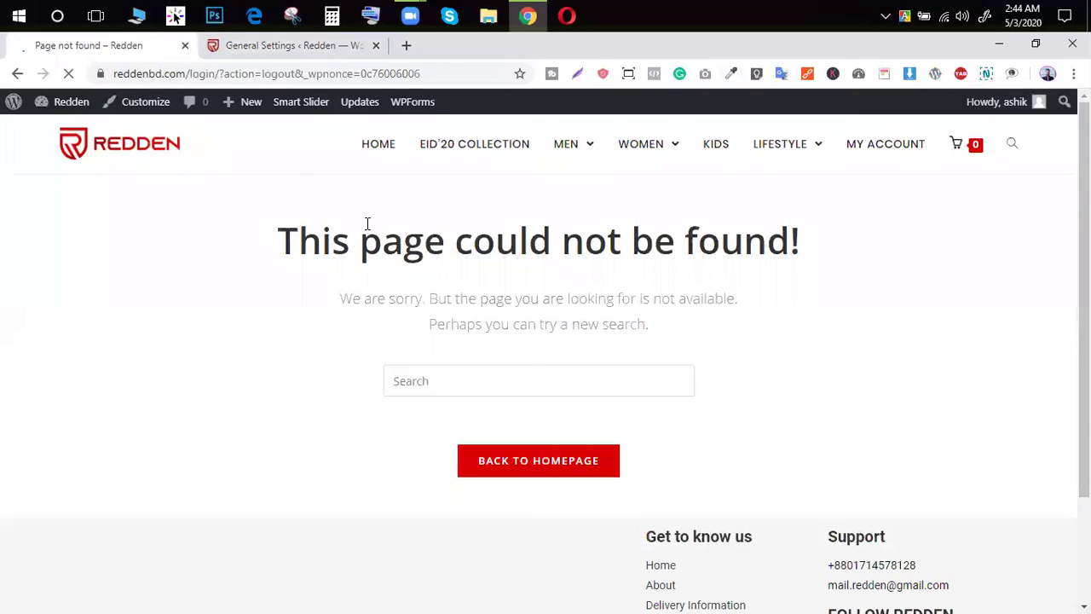
click(375, 45)
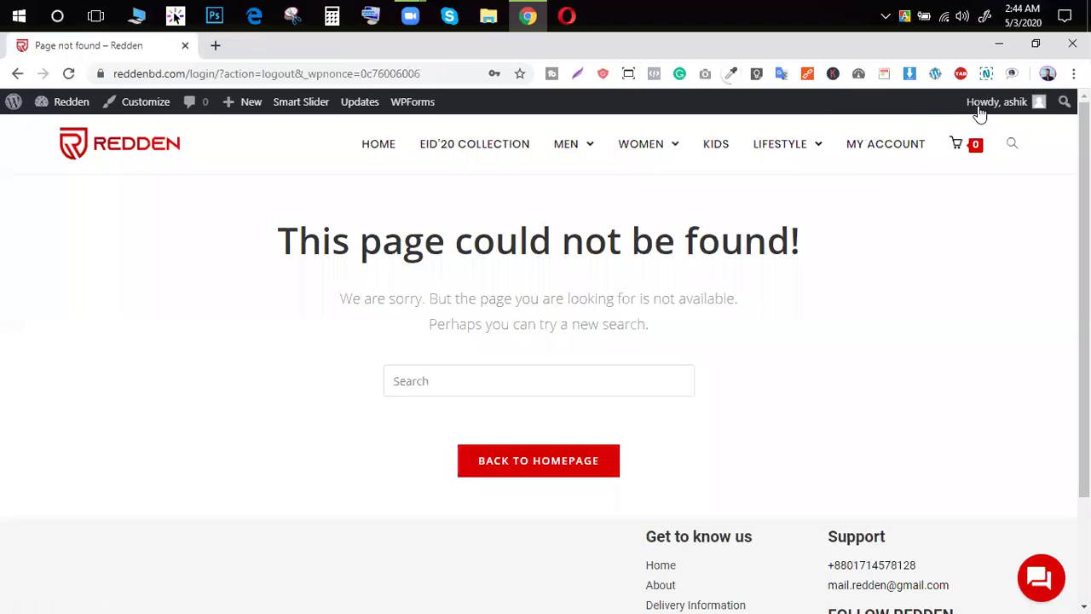
- Log out of the site from the current page and go back to the Redden homepage from the login form
mouse_move(996, 102)
click(943, 184)
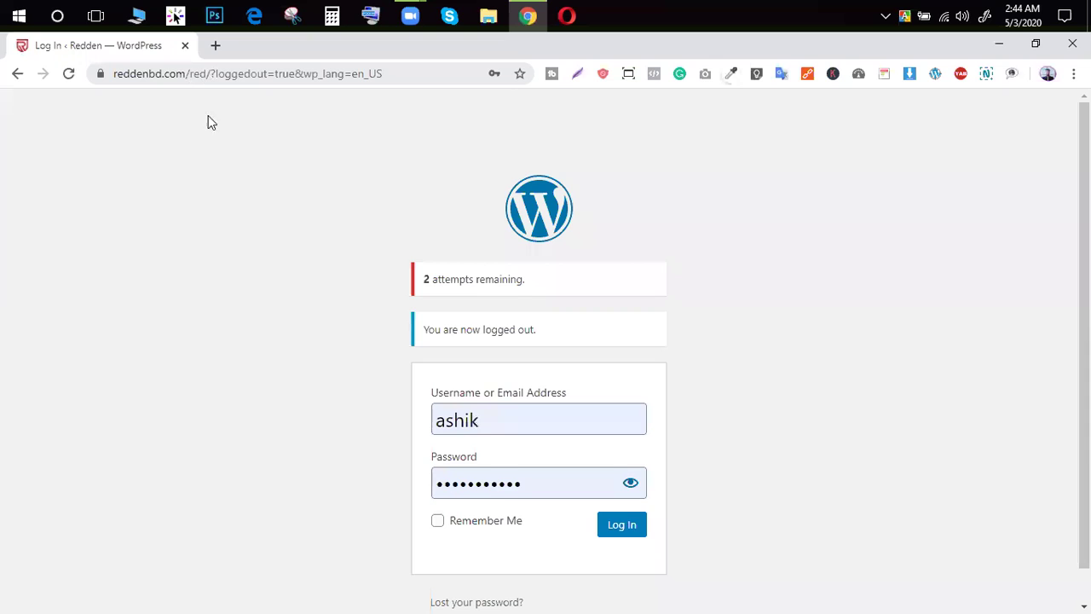
scroll(494, 577, down, 1)
click(501, 592)
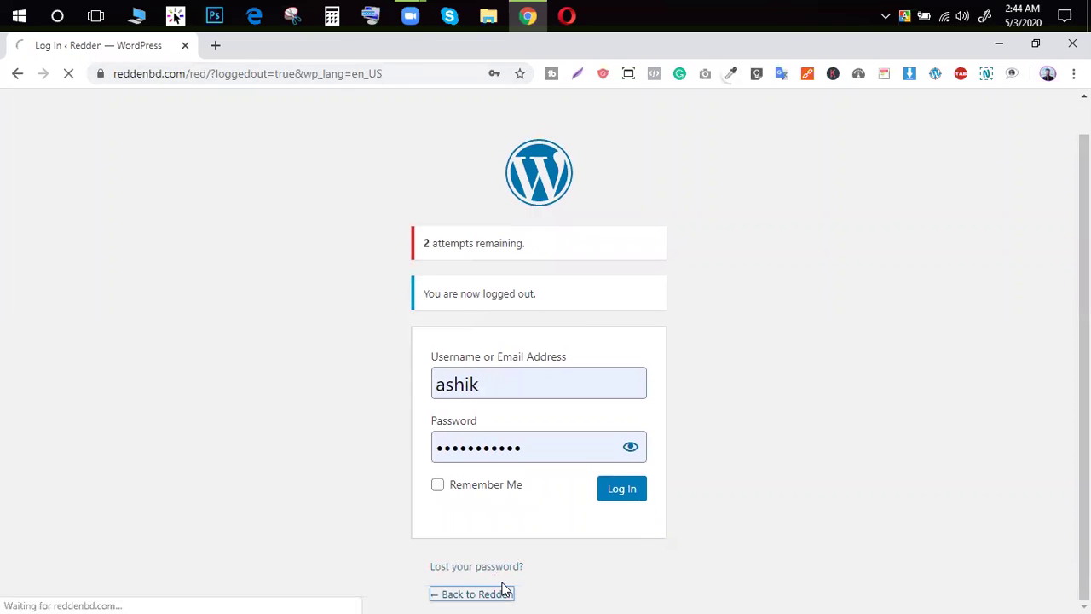
scroll(287, 326, up, 1)
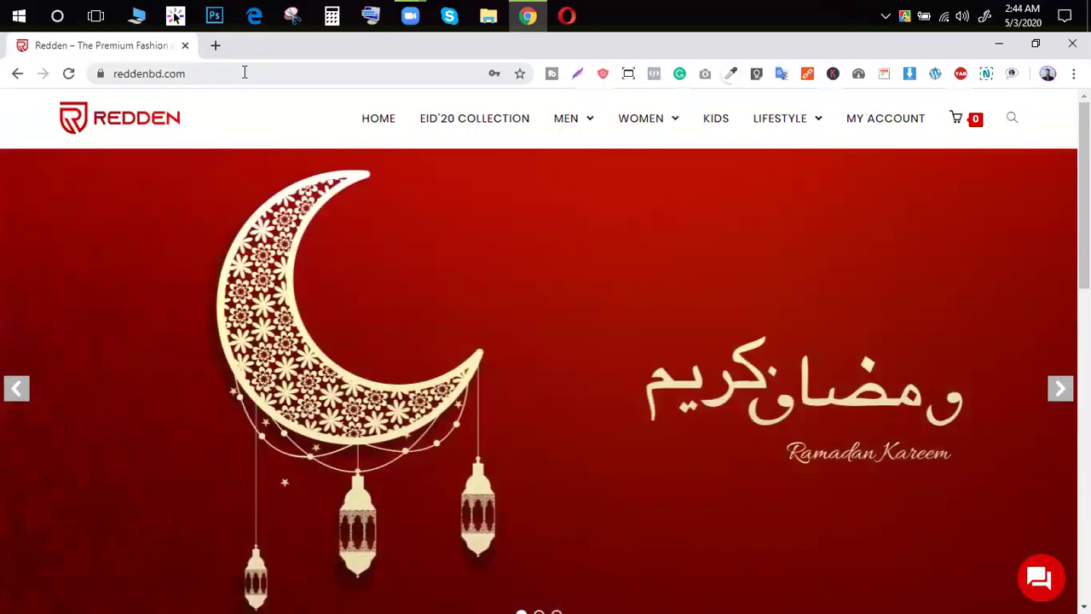
- Test the default admin address by loading reddenbd.com/admin while logged out
click(248, 72)
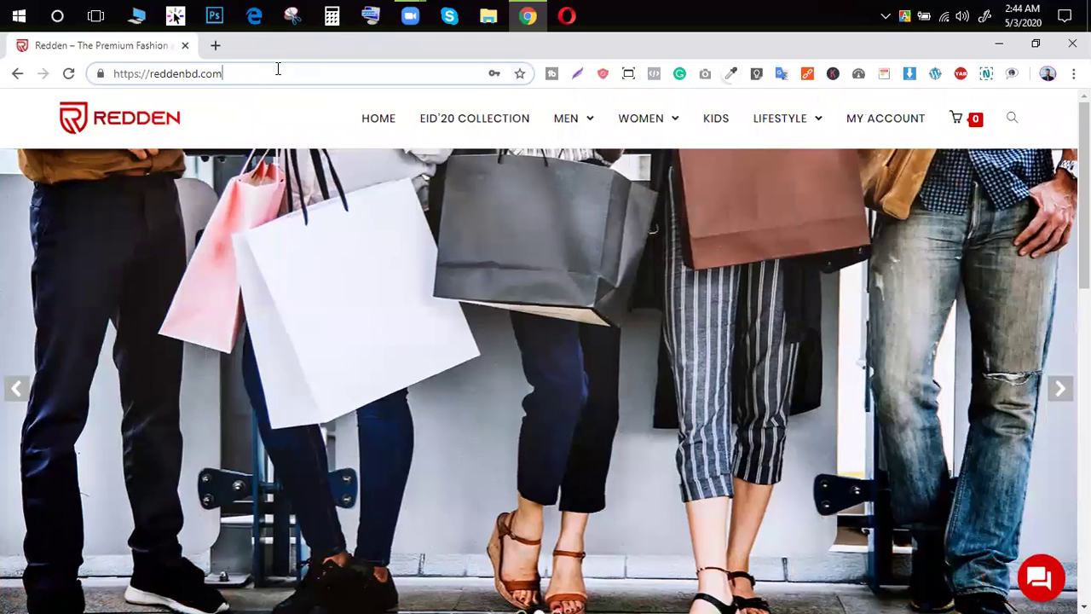
text(/admin)
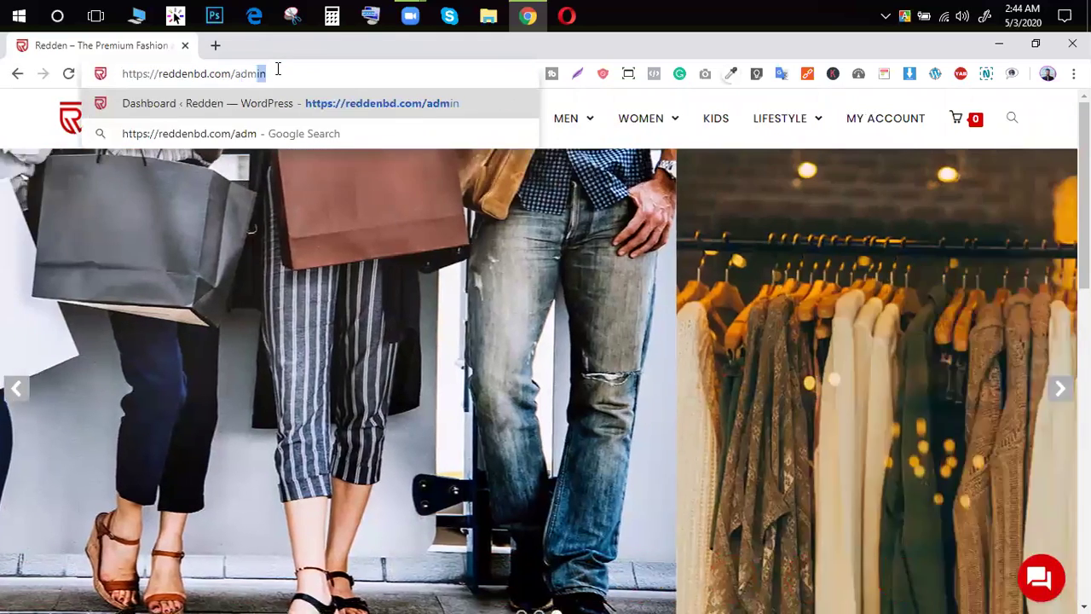
key(Return)
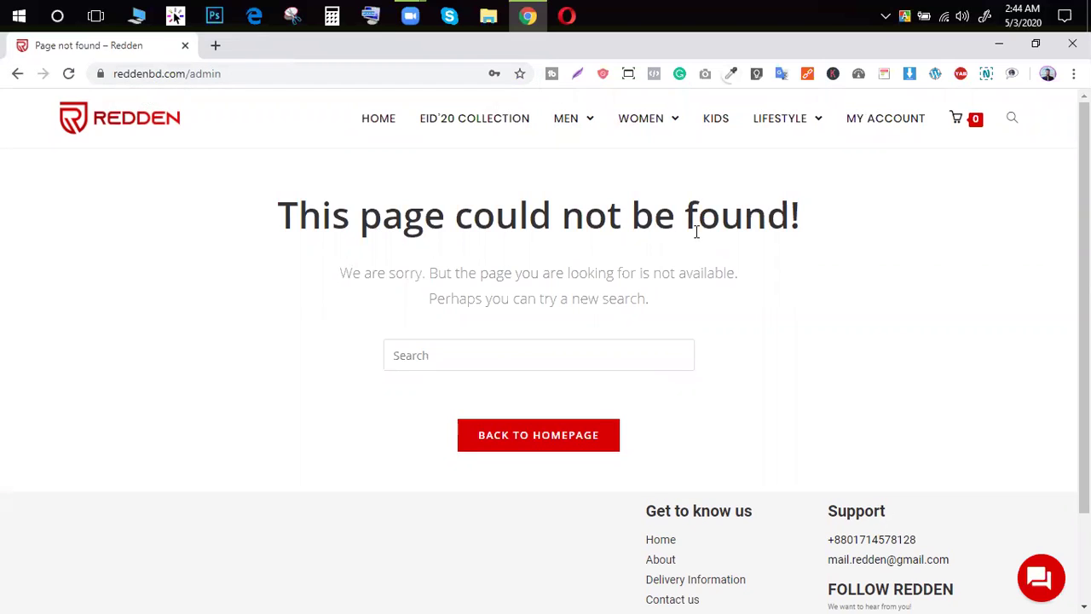
- Test the default login address by loading reddenbd.com/login while logged out
click(231, 73)
click(228, 73)
double_click(231, 74)
text(login)
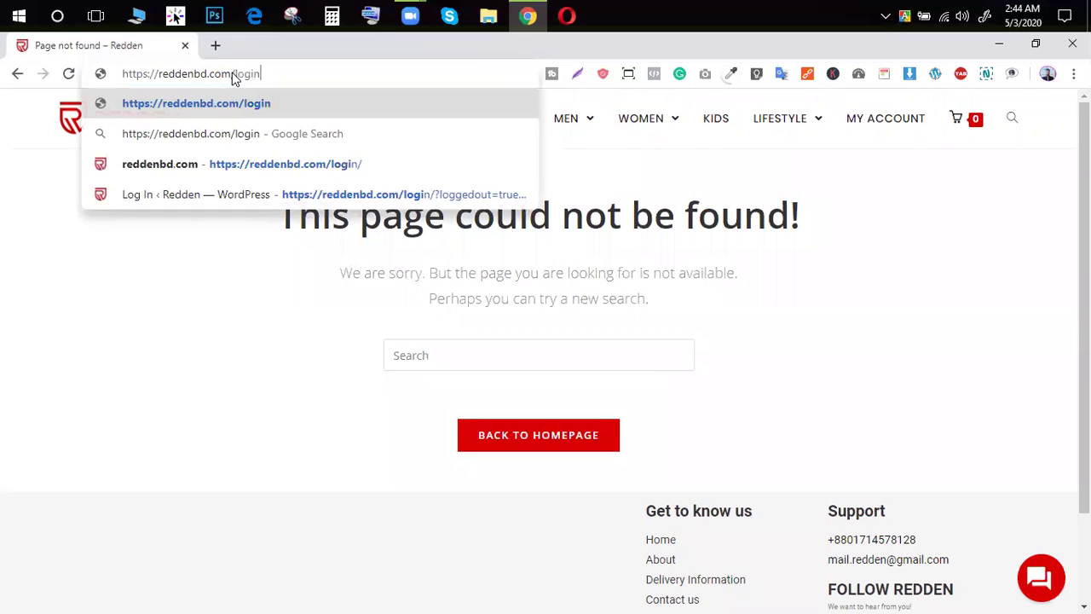
key(Return)
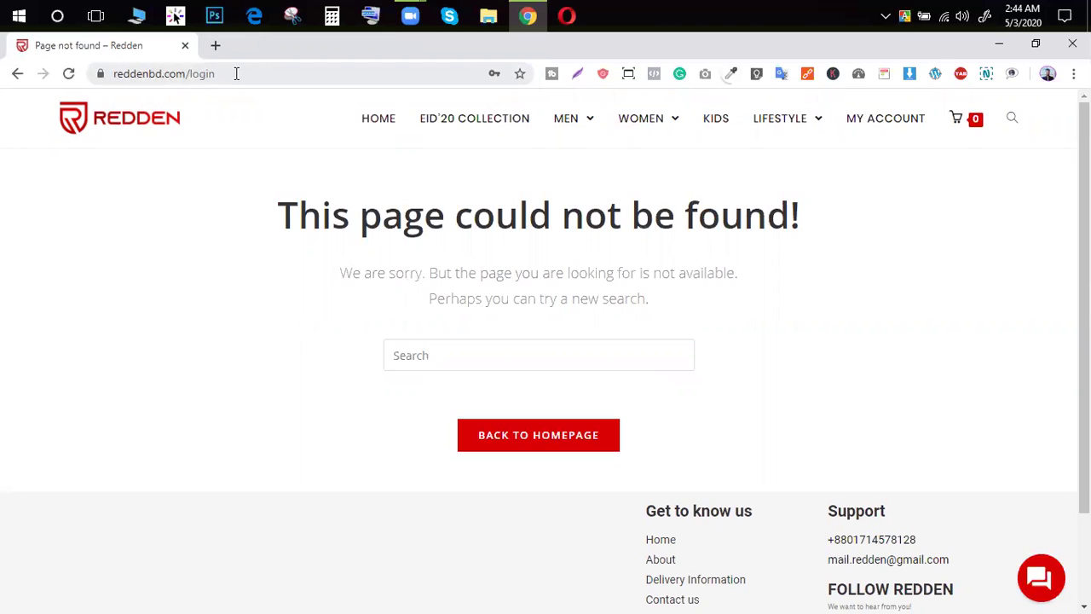
- Test the default WordPress dashboard address by loading reddenbd.com/wp-admin while logged out
double_click(207, 73)
text(ap-s)
key(BackSpace)
key(BackSpace)
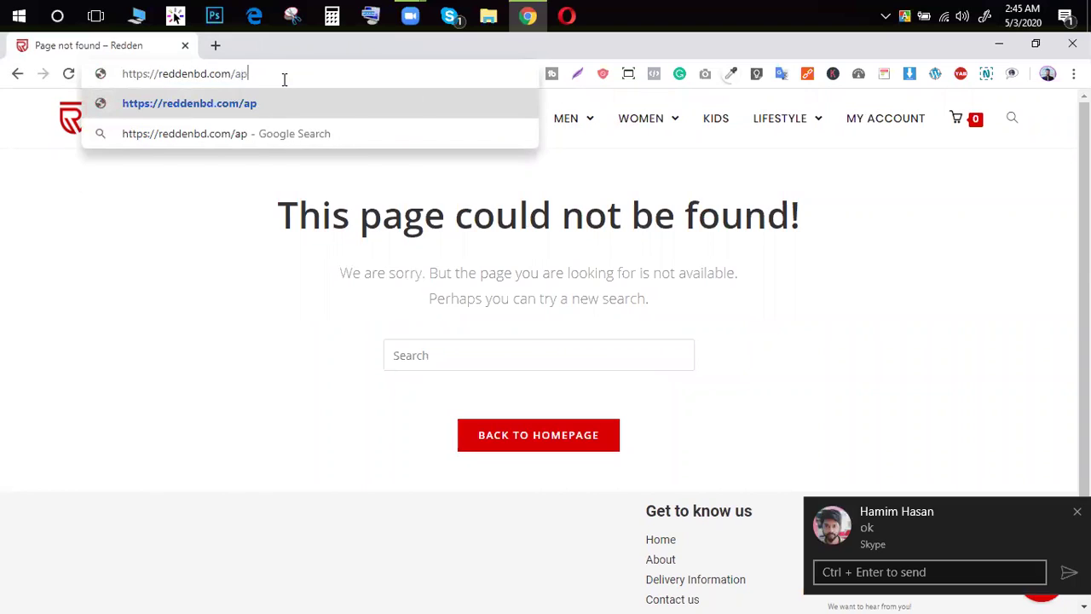
key(BackSpace)
key(BackSpace)
text(wp-adi)
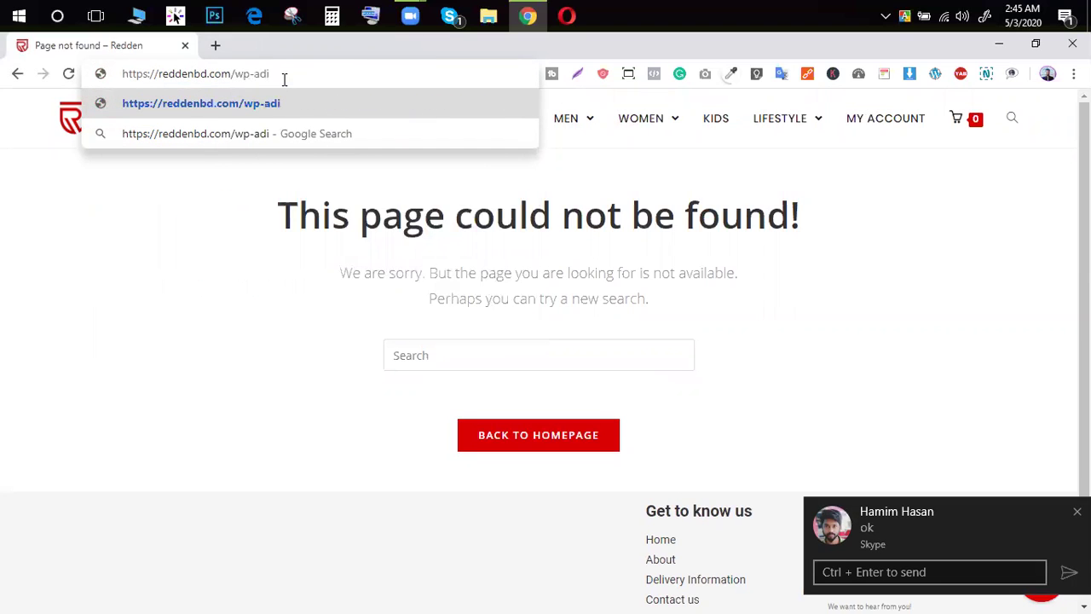
key(BackSpace)
text(min)
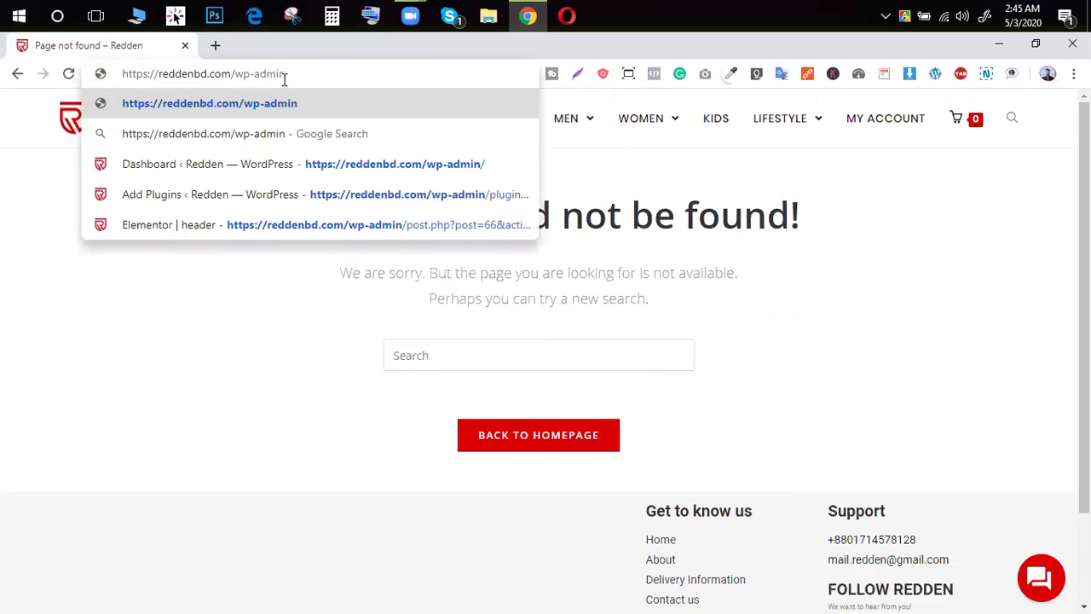
key(Return)
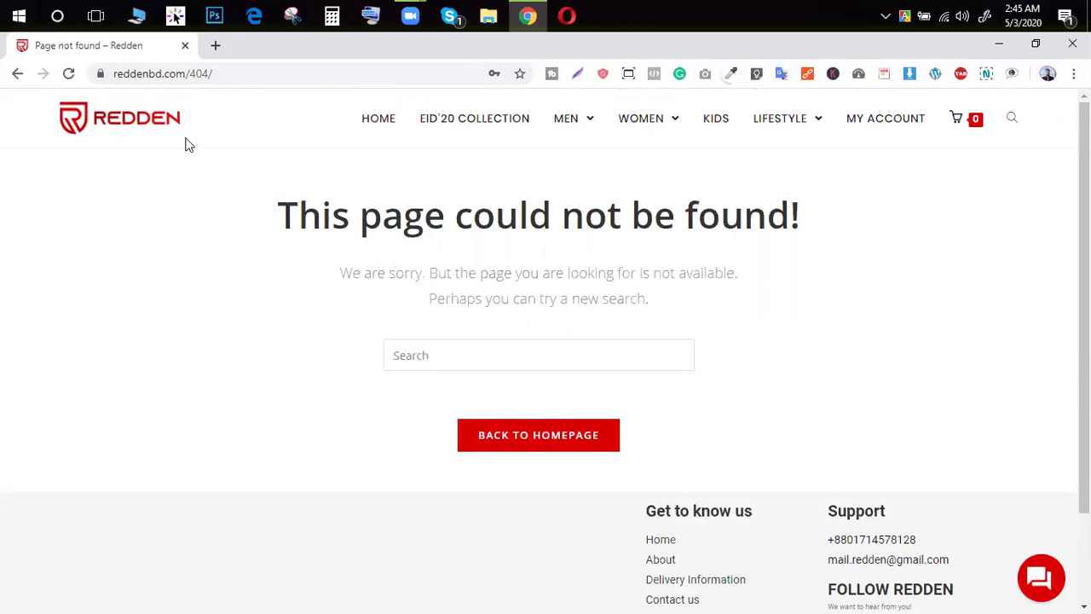
- Open the site's custom login page at reddenbd.com/red
drag(191, 75, 290, 79)
text(red)
key(Return)
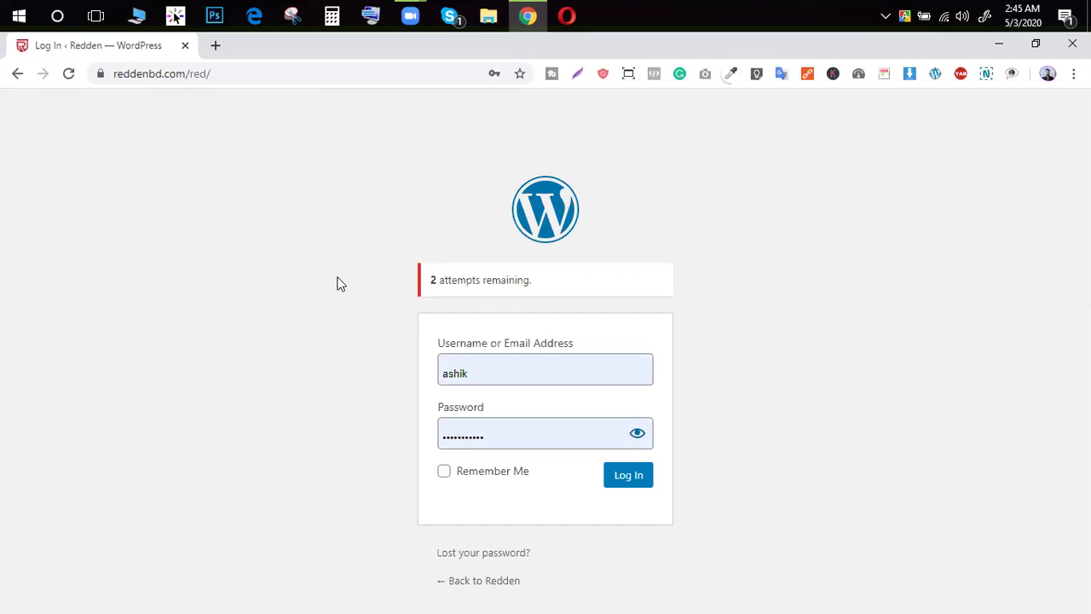
- Test the login attempt limit by submitting an incorrect password for the prefilled username
click(545, 433)
double_click(544, 433)
text(••••••••••)
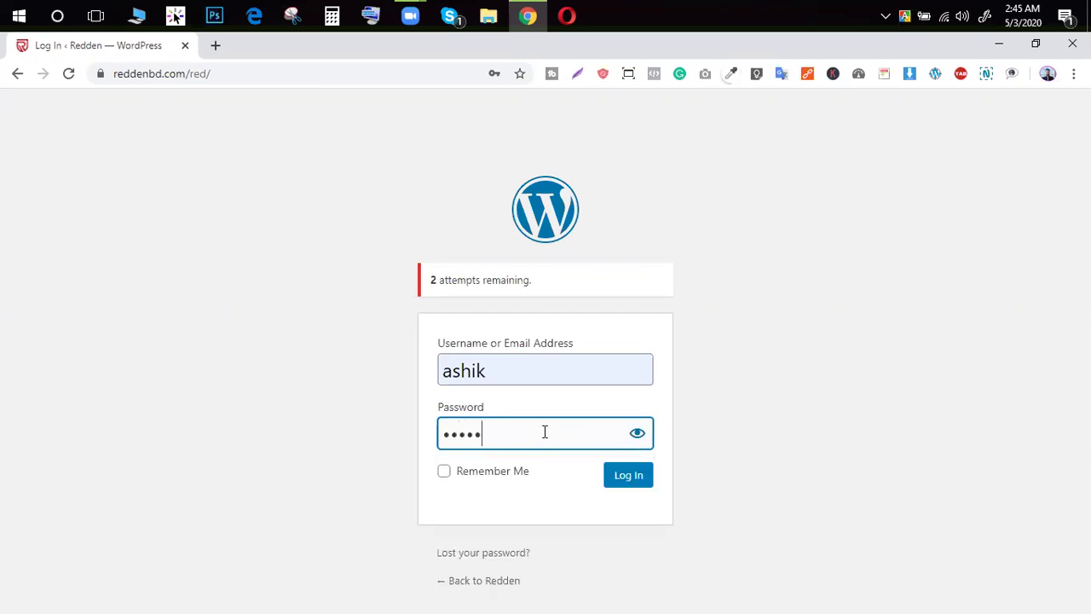
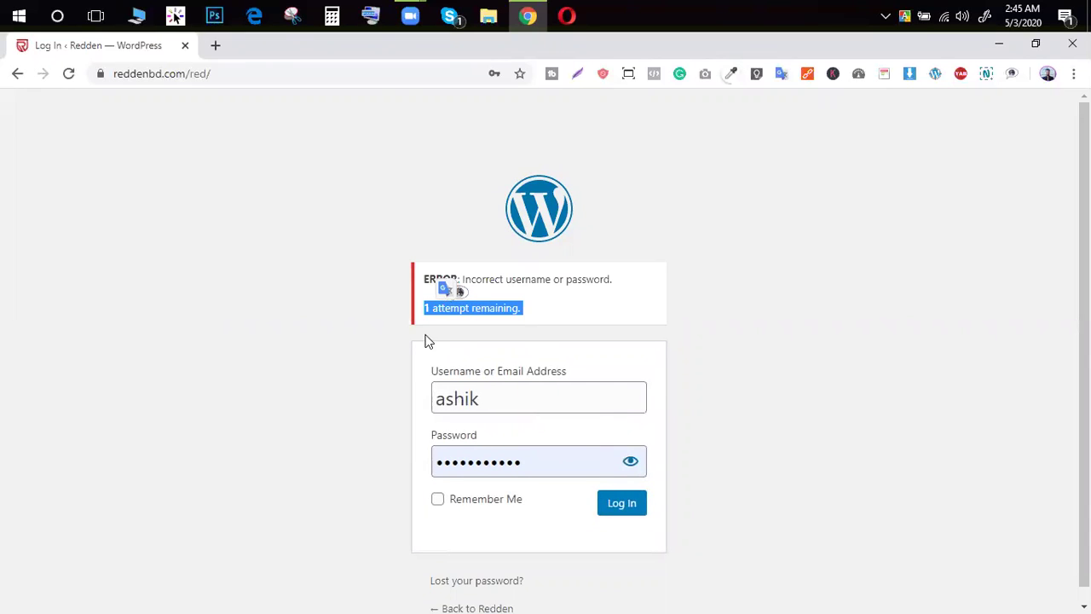
- Log in to the site with the prefilled username and saved password
click(551, 282)
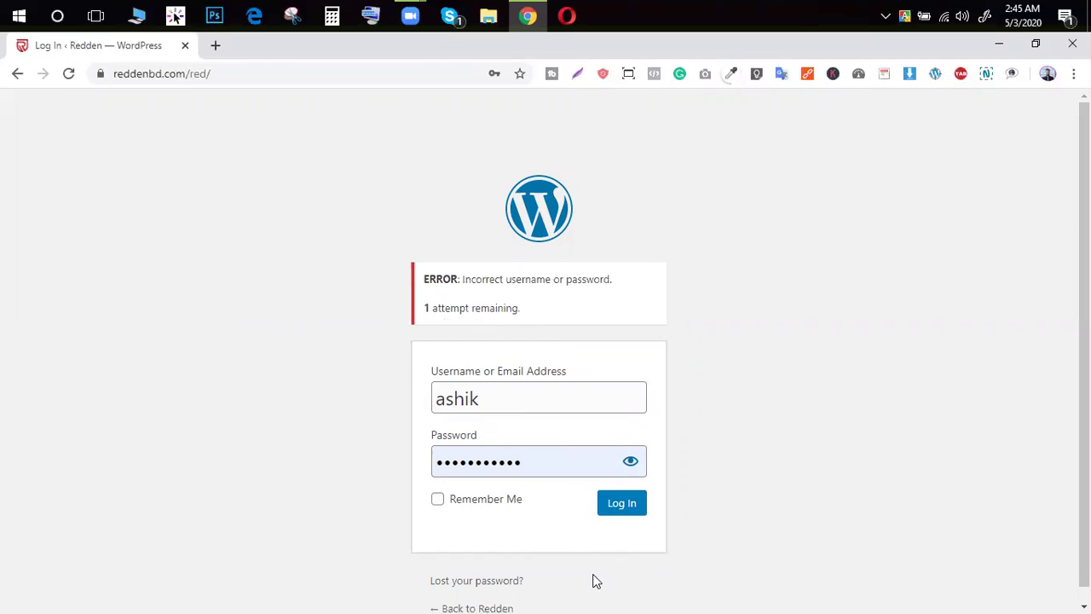
click(622, 504)
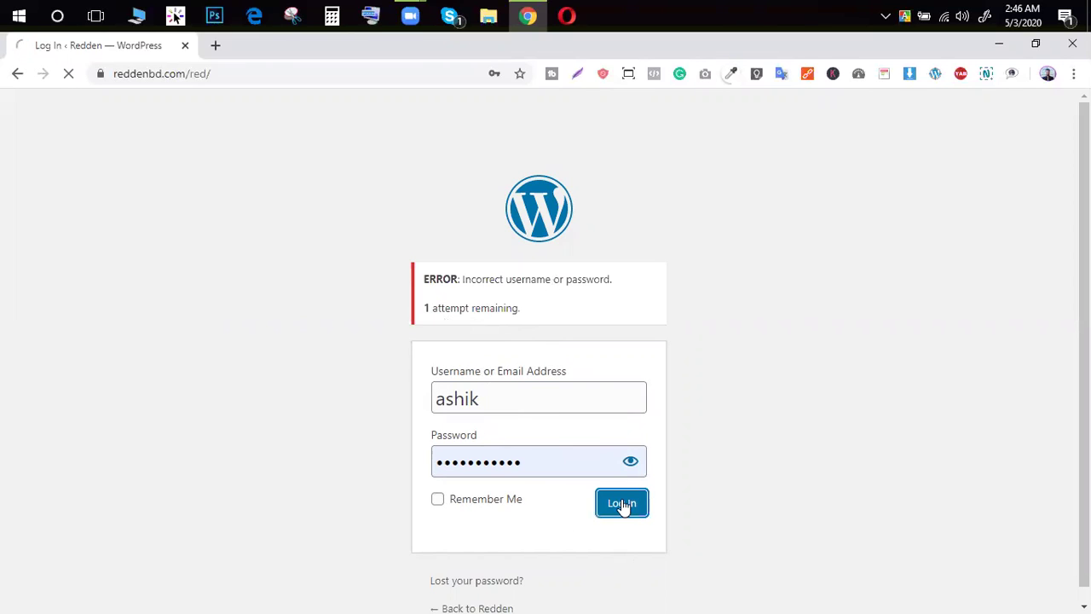